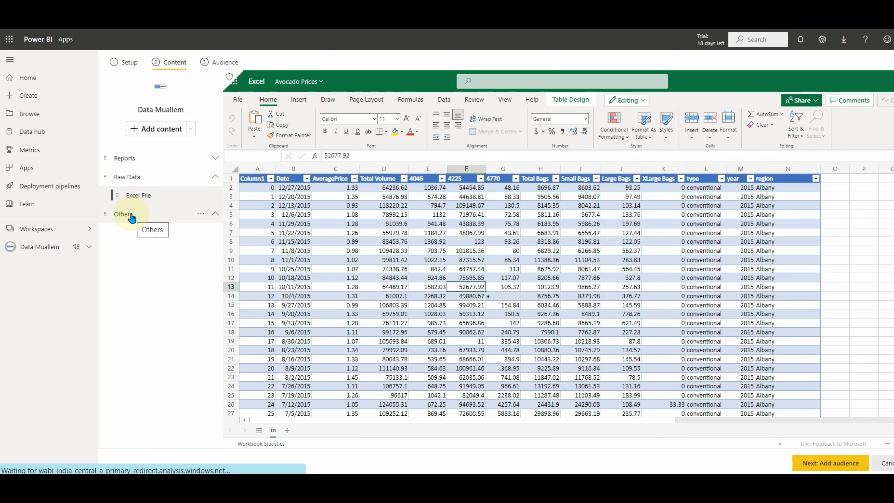
# - Start adding a website link named Presentation to the app content, using the SlideShare avocado presentation URL
pyautogui.click(183, 134)
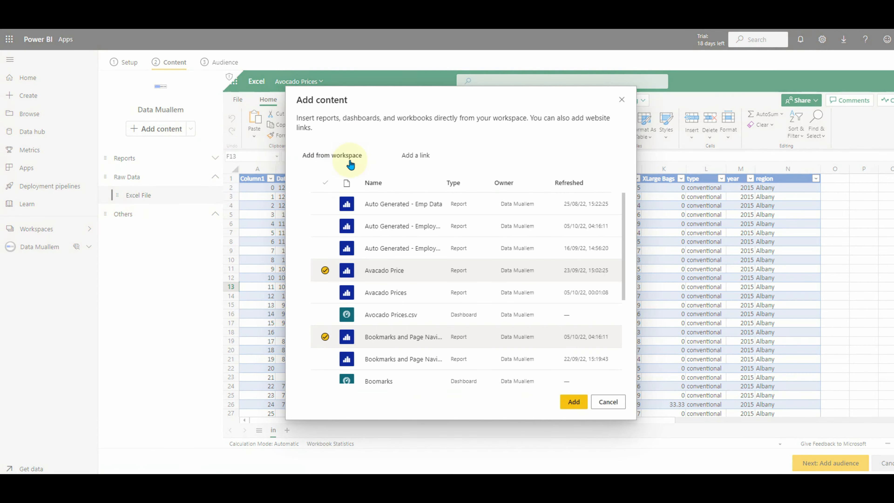
pyautogui.click(412, 157)
pyautogui.click(334, 186)
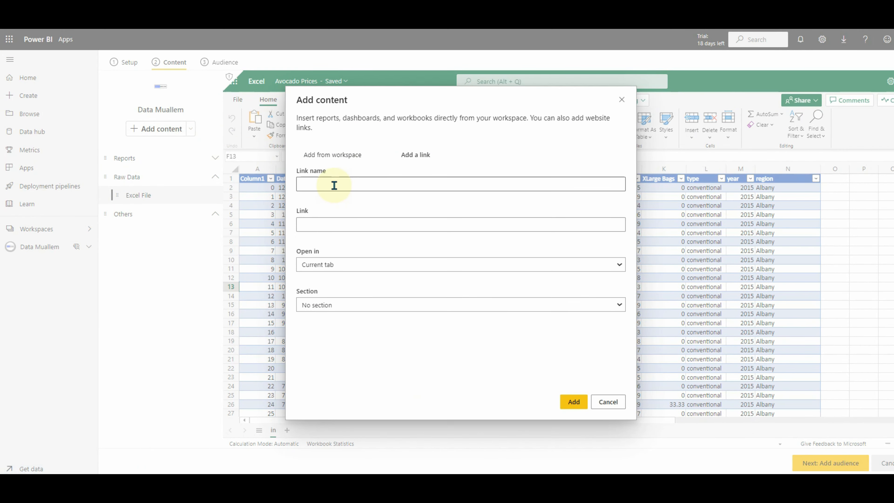
pyautogui.write('Presentation')
pyautogui.press('Tab')
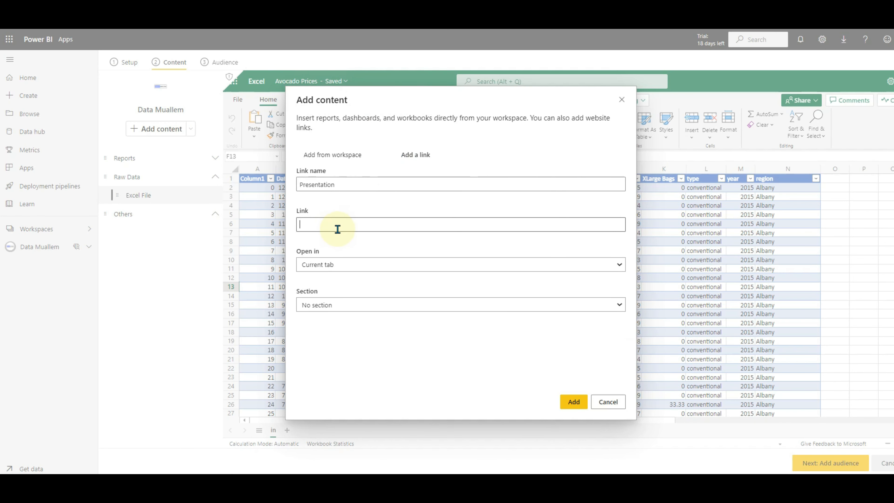
pyautogui.write('https://www.slideshare.net/NicolaVanderPooten/avacado-64892477')
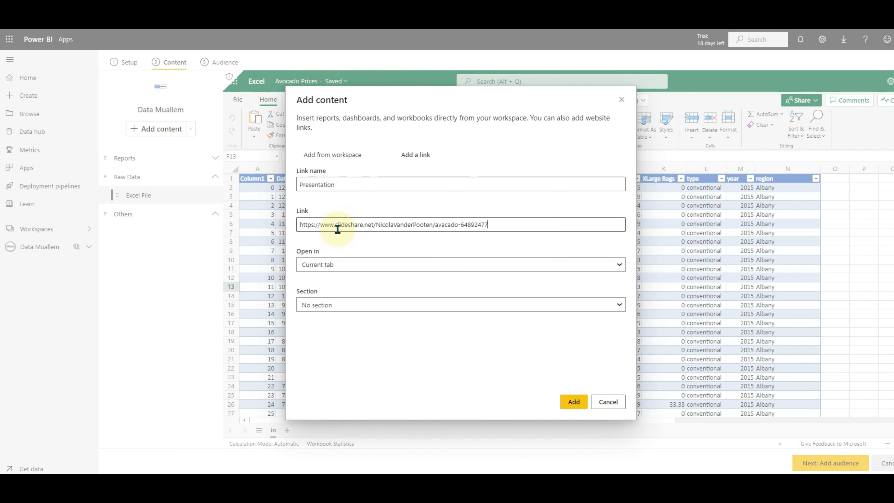
# - Set the link to open in the content area, assign it to the Others section, and add it
pyautogui.click(336, 266)
pyautogui.click(319, 292)
pyautogui.click(325, 306)
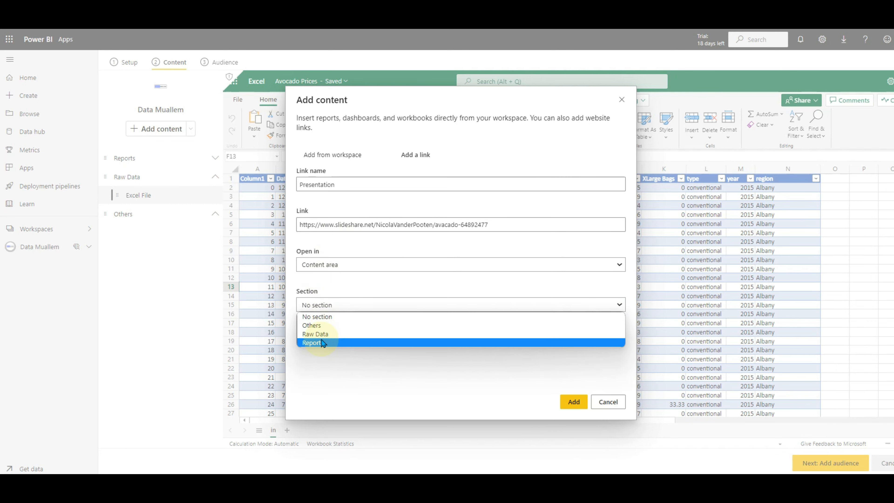
pyautogui.click(319, 325)
pyautogui.click(570, 402)
# - Preview the Presentation link in the Others section and page forward through its slides to slide 7
pyautogui.click(134, 233)
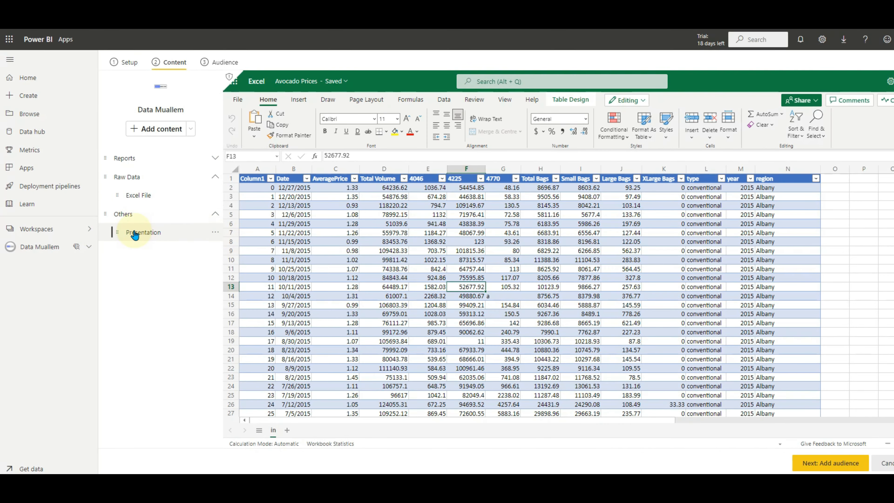
pyautogui.click(510, 384)
pyautogui.click(511, 384)
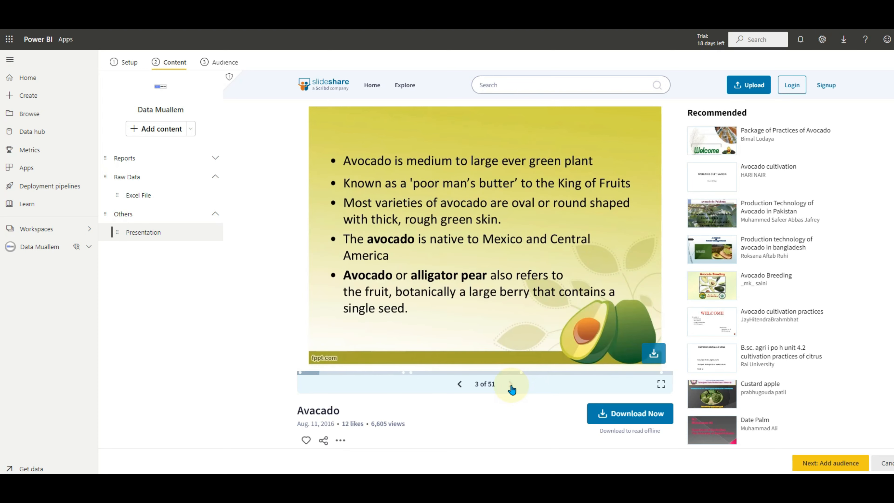
pyautogui.click(510, 384)
pyautogui.click(511, 385)
pyautogui.click(511, 385)
pyautogui.click(510, 384)
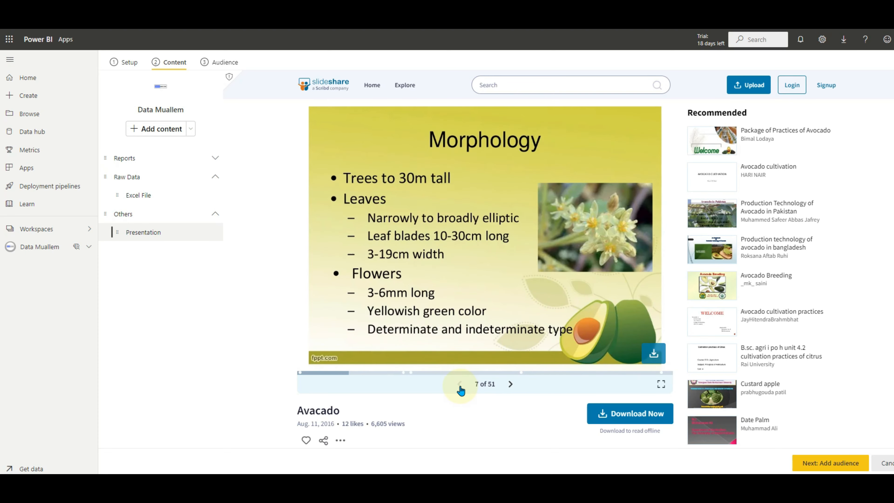
# - Preview the Field Parameters report in the Reports section and continue to the app's audience setup
pyautogui.click(138, 195)
pyautogui.click(140, 159)
pyautogui.click(138, 178)
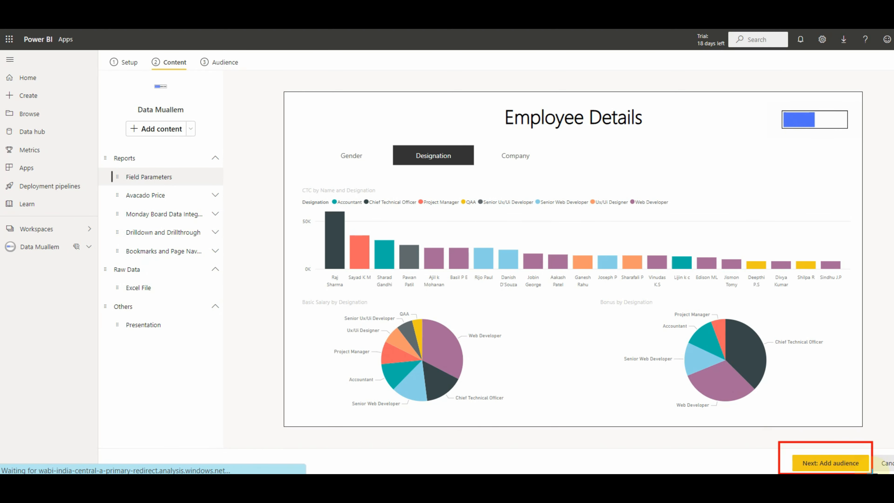
pyautogui.click(826, 464)
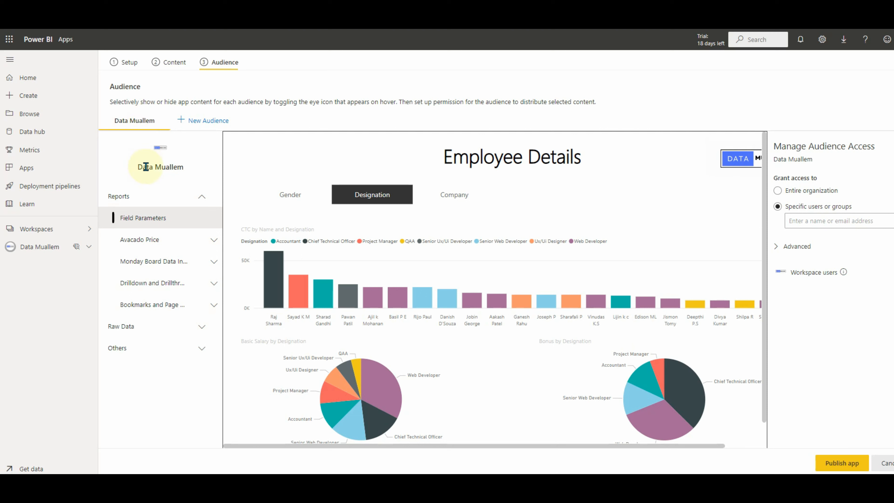
# - Review the audience access options for the entire organization and specific users, including the advanced dataset permissions
pyautogui.click(807, 191)
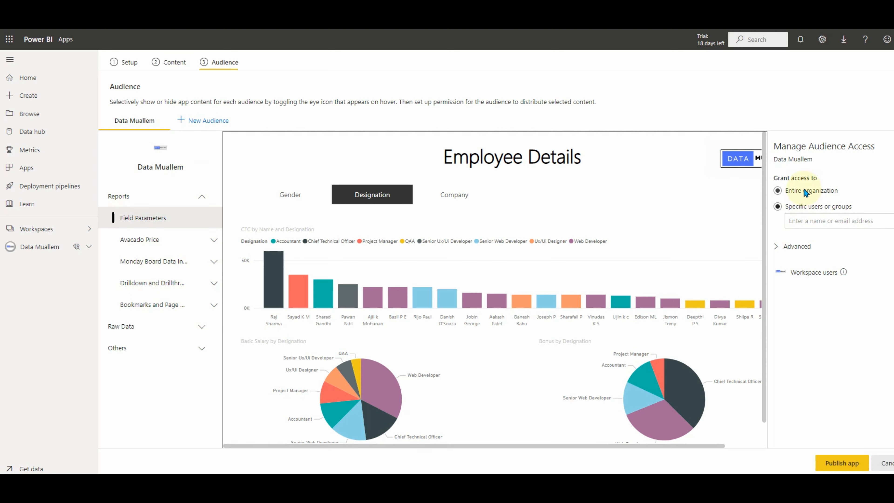
pyautogui.click(806, 207)
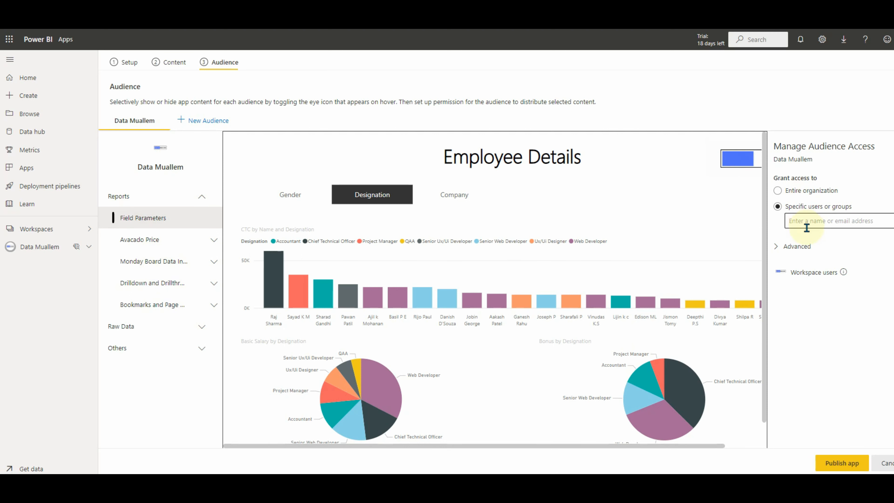
pyautogui.click(777, 246)
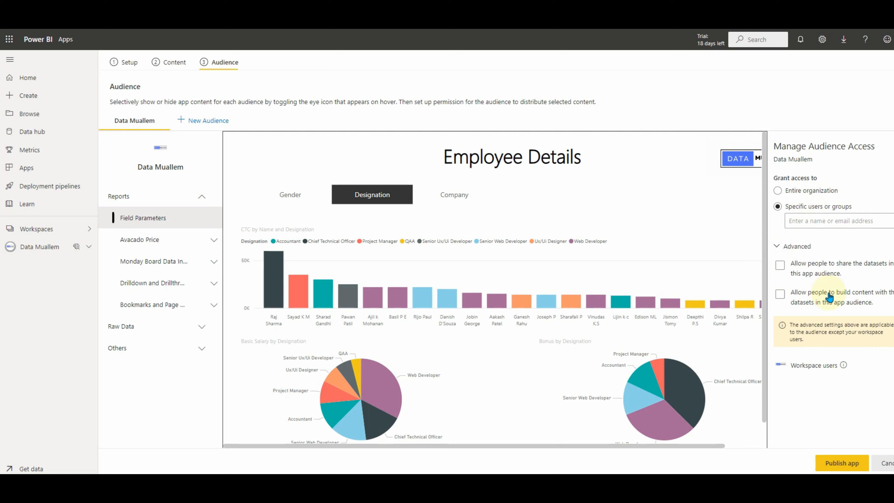
pyautogui.moveTo(844, 365)
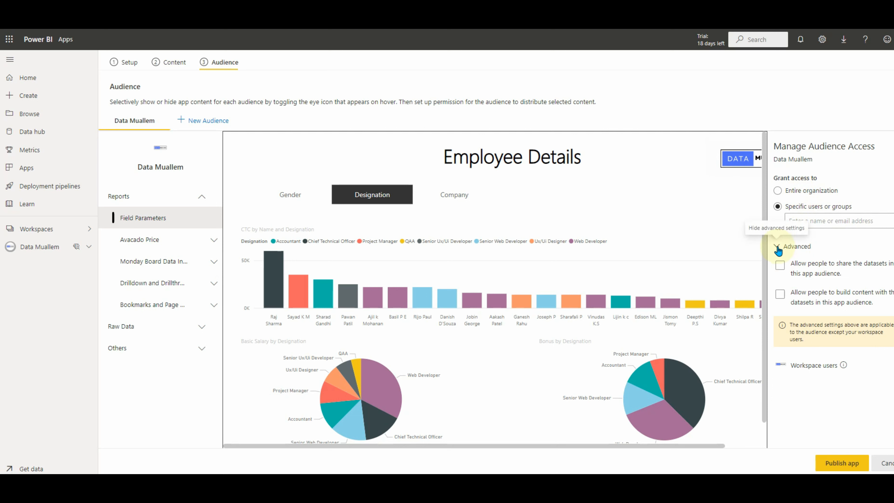
pyautogui.click(777, 247)
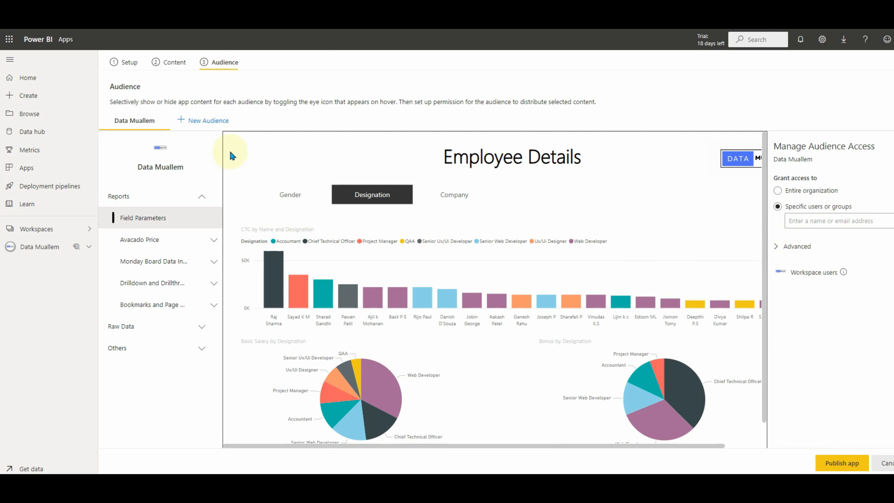
# - Create a new audience named Viewers
pyautogui.click(186, 121)
pyautogui.doubleClick(196, 120)
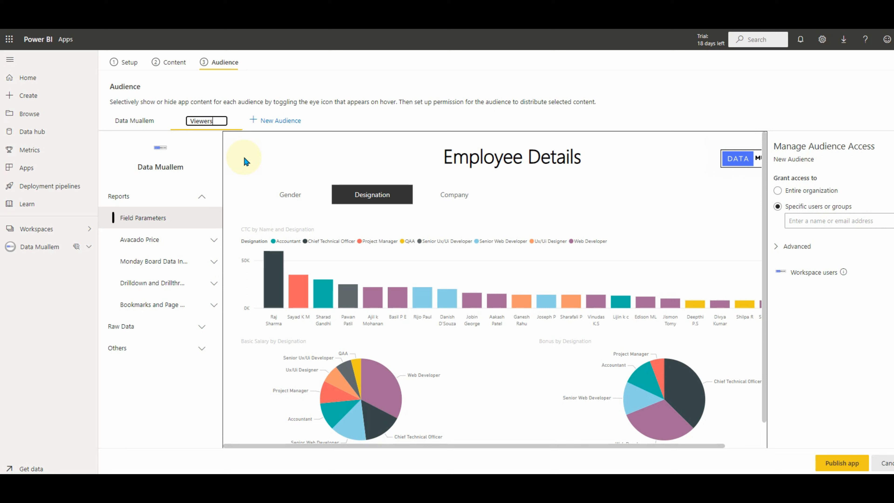
pyautogui.press('Return')
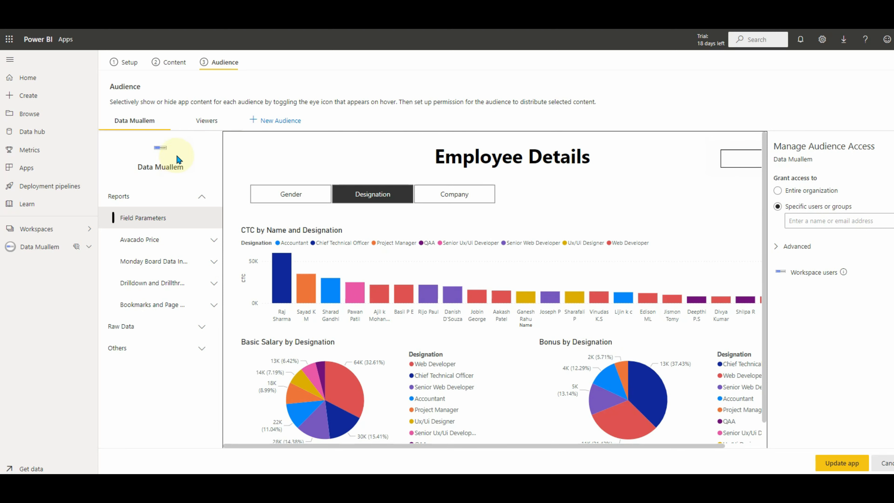
# - Hide the Field Parameters report from the Data Muallem audience and check that report under Viewers
pyautogui.click(148, 124)
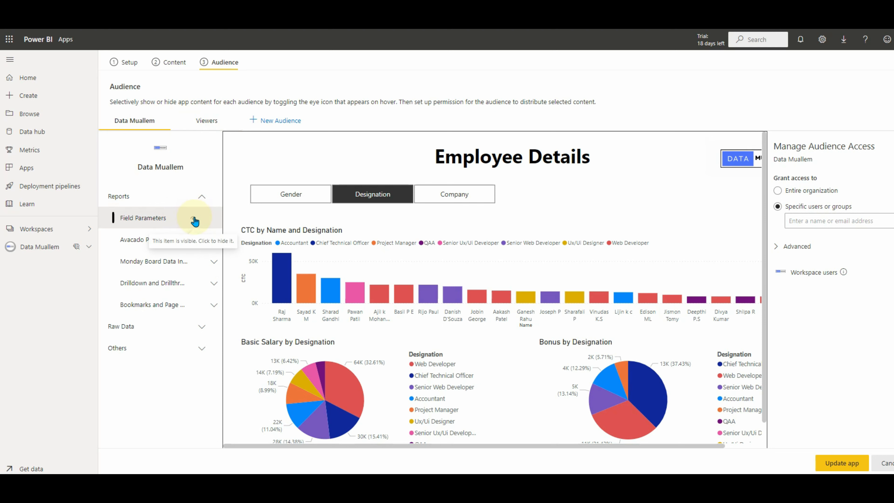
pyautogui.click(195, 220)
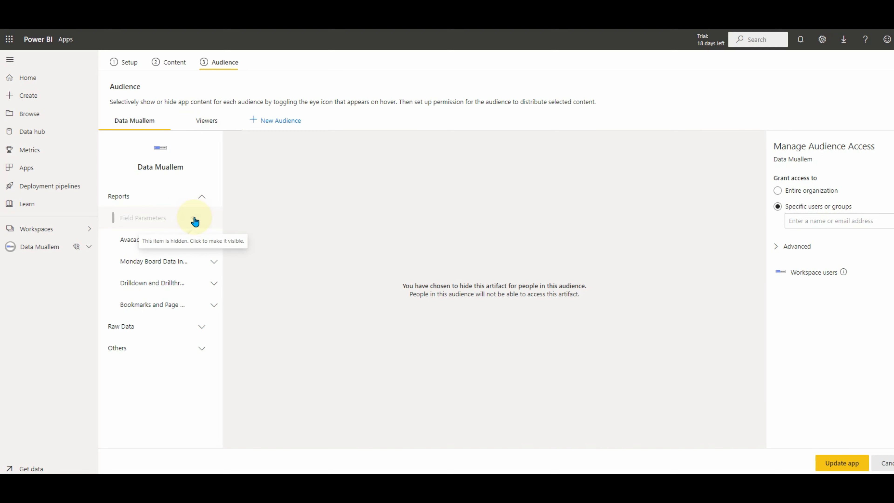
pyautogui.click(202, 133)
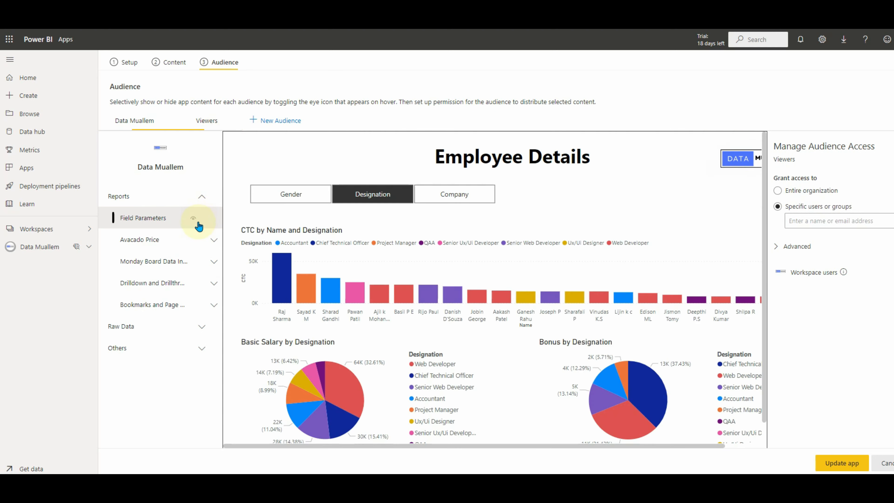
# - Hide the Raw Data section from the Viewers audience
pyautogui.click(148, 126)
pyautogui.click(198, 130)
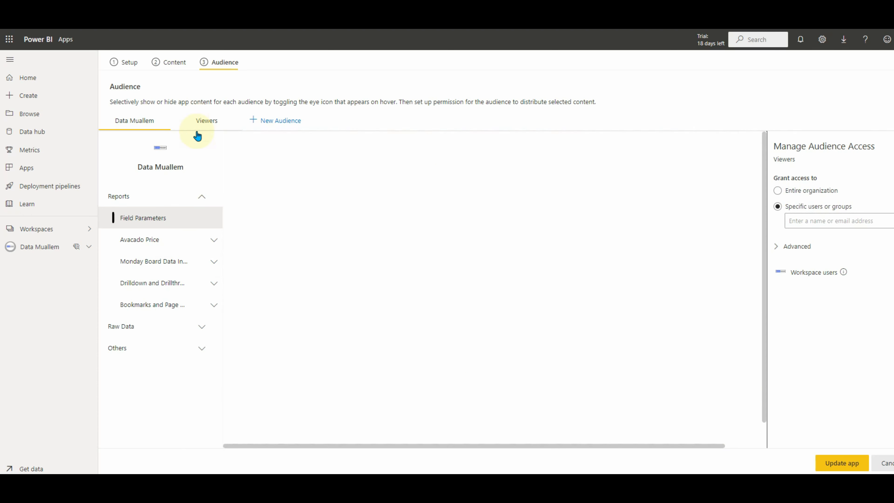
pyautogui.click(180, 328)
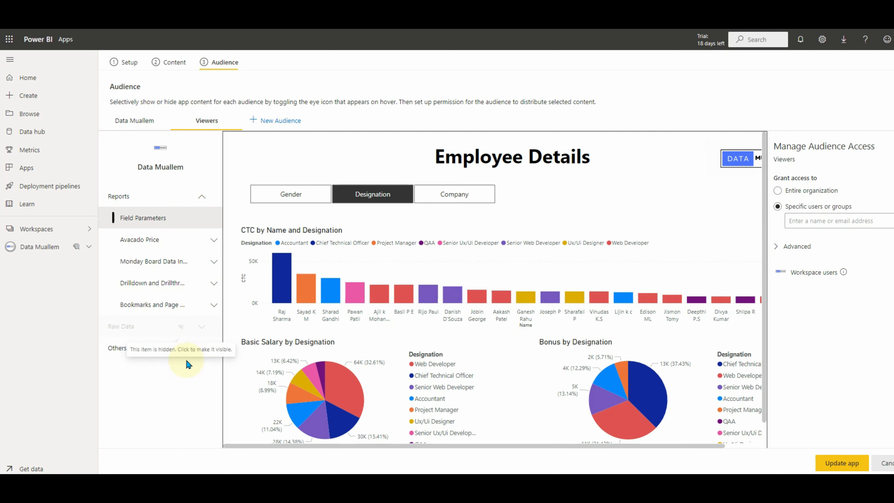
# - Hide the Others section from the Data Muallem audience and return to the Viewers audience's settings
pyautogui.click(145, 127)
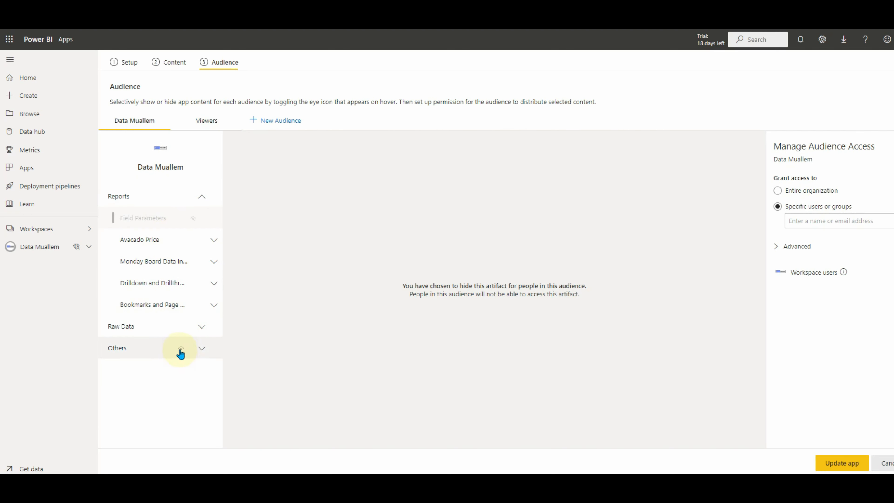
pyautogui.click(207, 120)
pyautogui.click(816, 222)
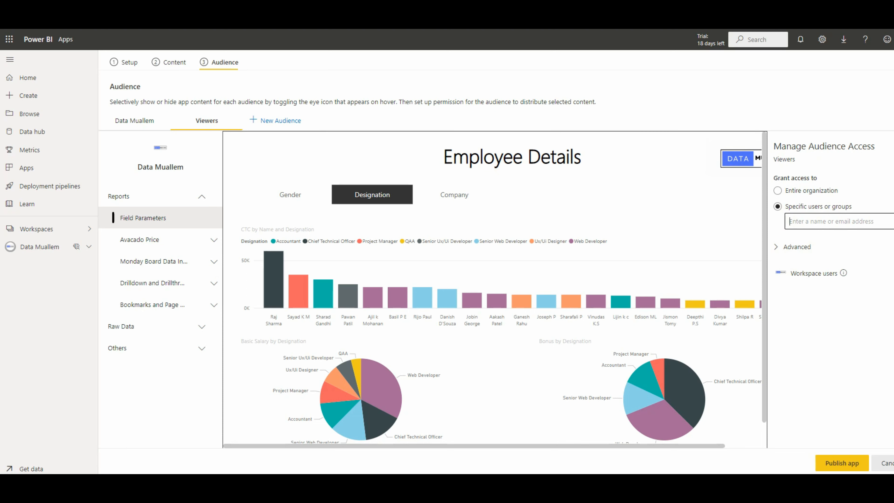
pyautogui.click(141, 122)
pyautogui.click(207, 120)
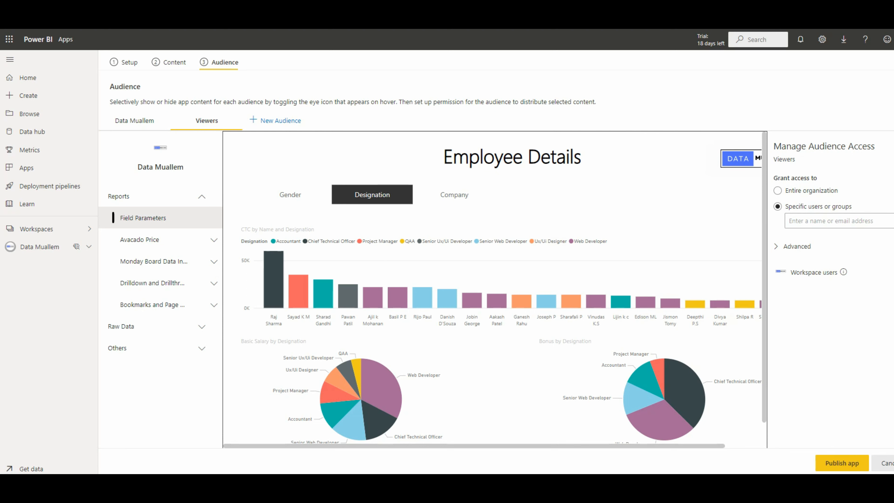
# - Publish the app and open the published version
pyautogui.moveTo(802, 441); pyautogui.dragTo(873, 473)
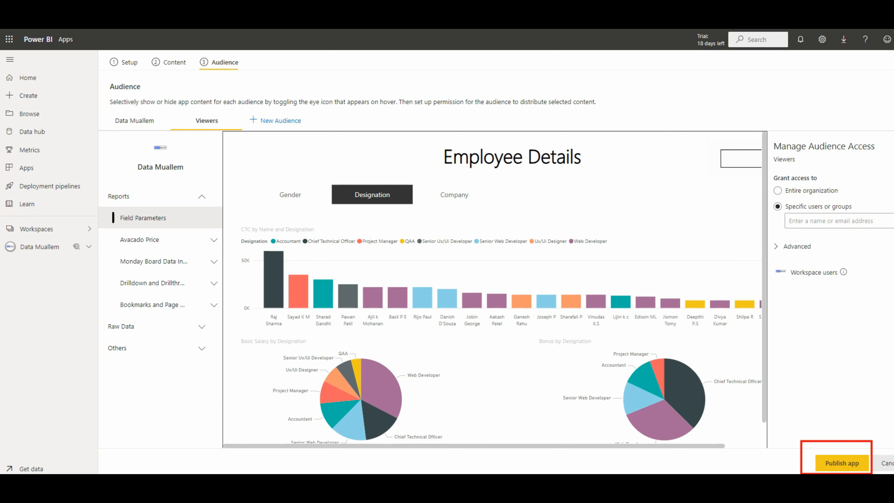
pyautogui.click(843, 464)
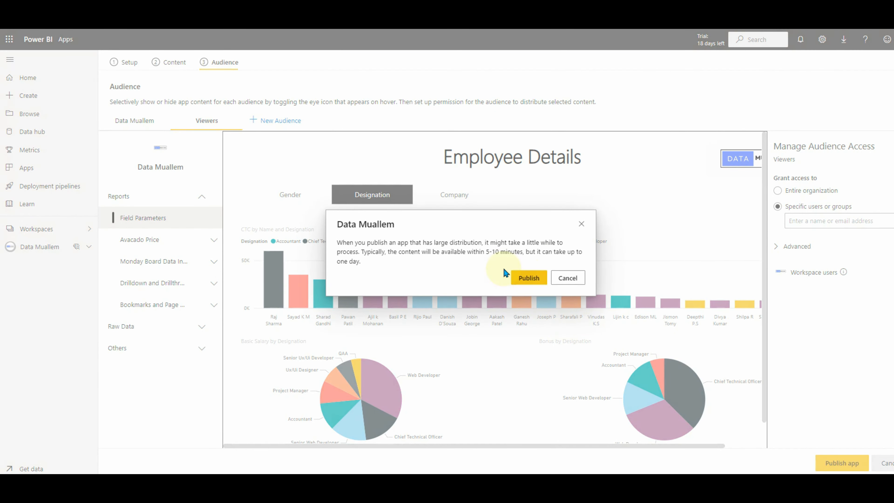
pyautogui.click(531, 278)
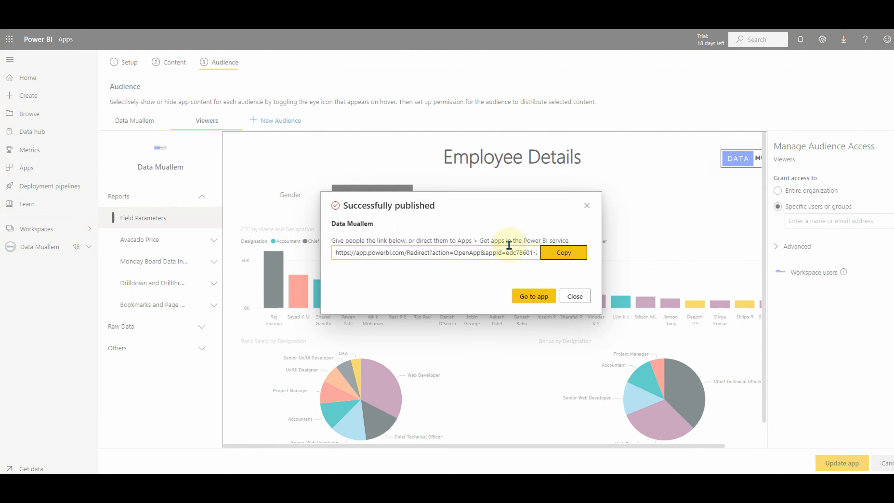
pyautogui.click(526, 291)
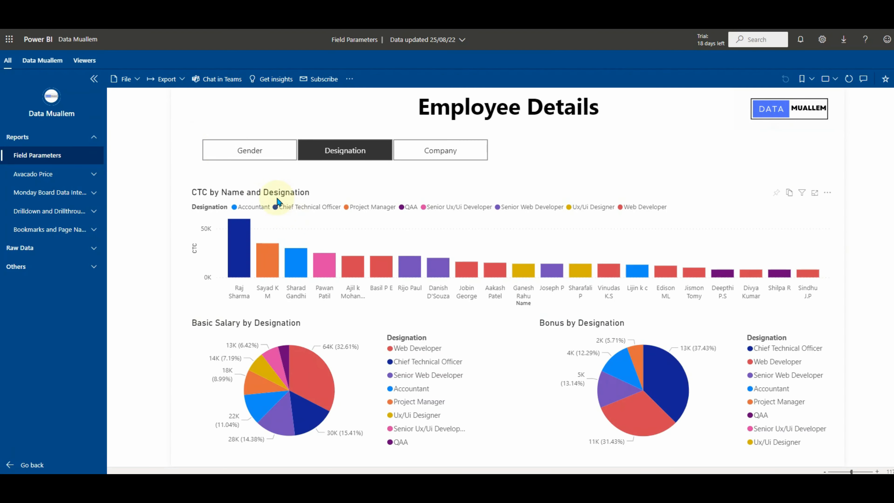
# - Compare the published content for the Data Muallem and Viewers audiences, including the Raw Data and Others sections
pyautogui.click(53, 174)
pyautogui.click(92, 230)
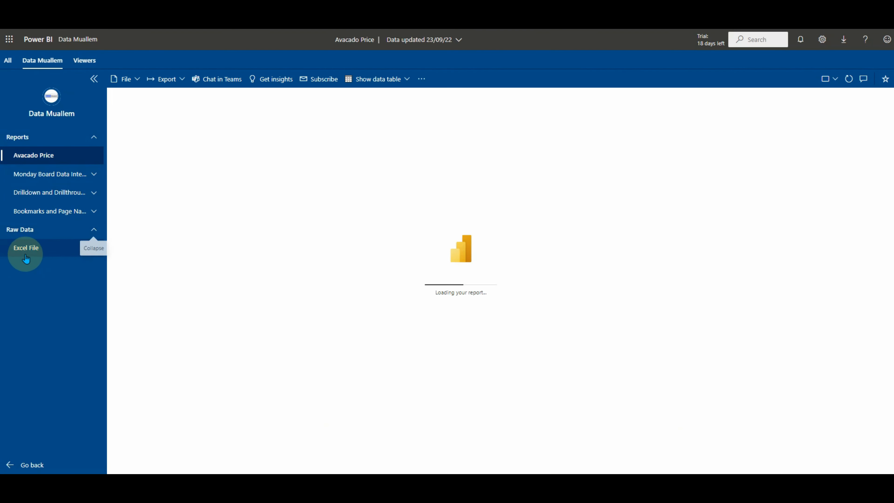
pyautogui.click(84, 60)
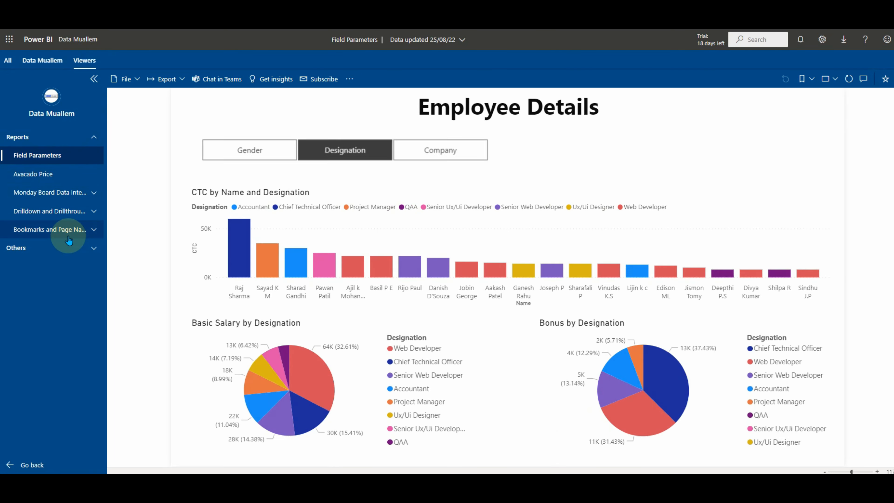
pyautogui.click(48, 255)
pyautogui.click(46, 266)
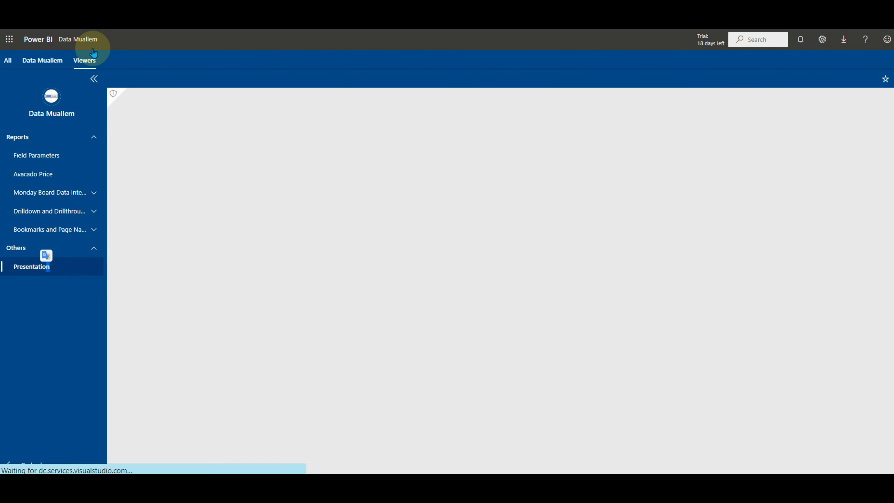
pyautogui.click(50, 68)
pyautogui.click(29, 250)
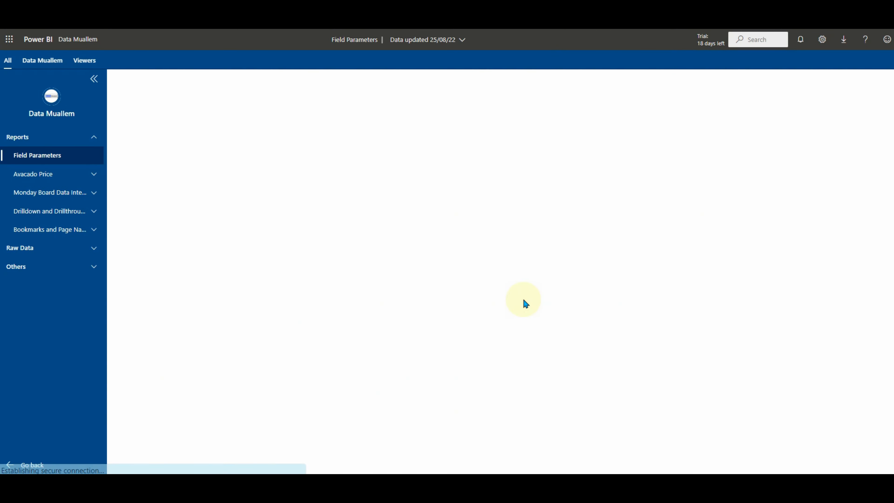
# - Browse the published app's Drilldown and Drillthrough and Bookmarks and Page Navigation reports, the Excel File and the Presentation
pyautogui.click(14, 187)
pyautogui.click(41, 210)
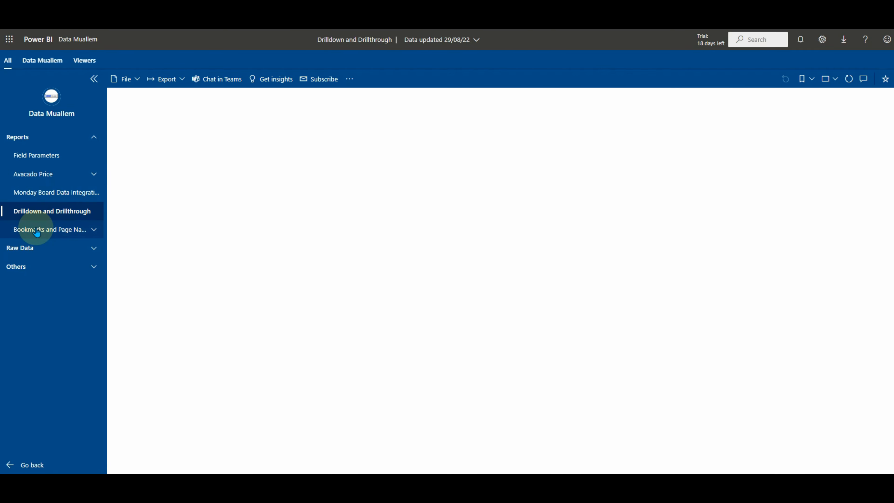
pyautogui.click(36, 231)
pyautogui.click(92, 230)
pyautogui.click(83, 247)
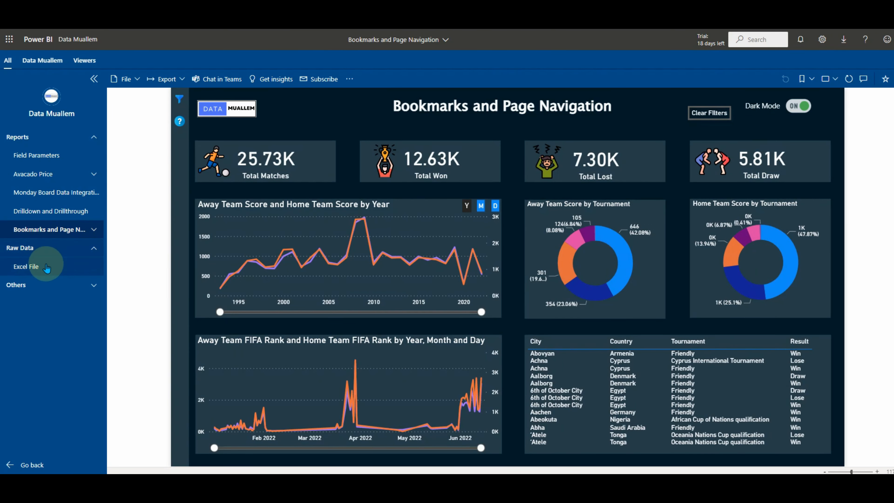
pyautogui.click(46, 264)
pyautogui.click(44, 285)
pyautogui.click(31, 304)
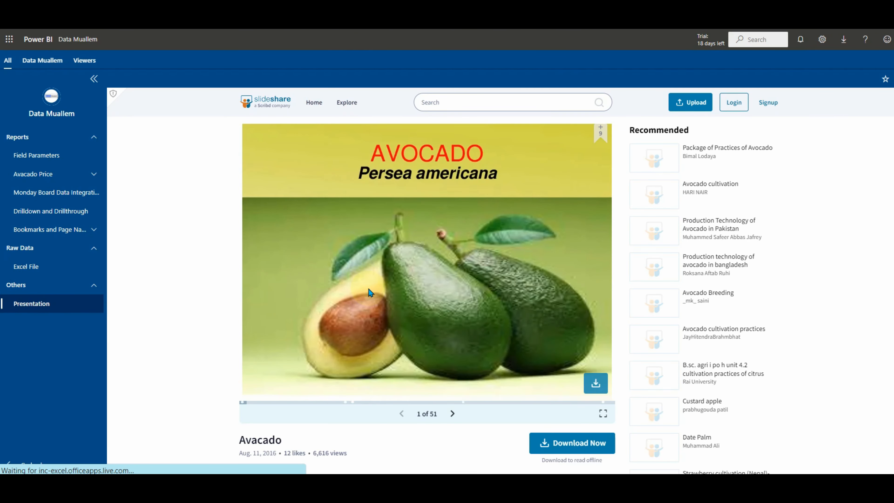
pyautogui.click(27, 266)
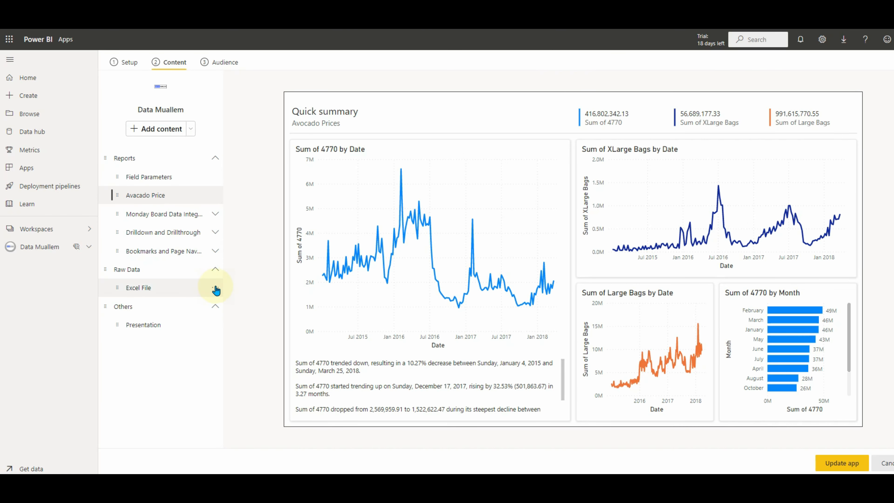
# - Set the Excel File link in the Raw Data section to open in a new tab
pyautogui.click(215, 287)
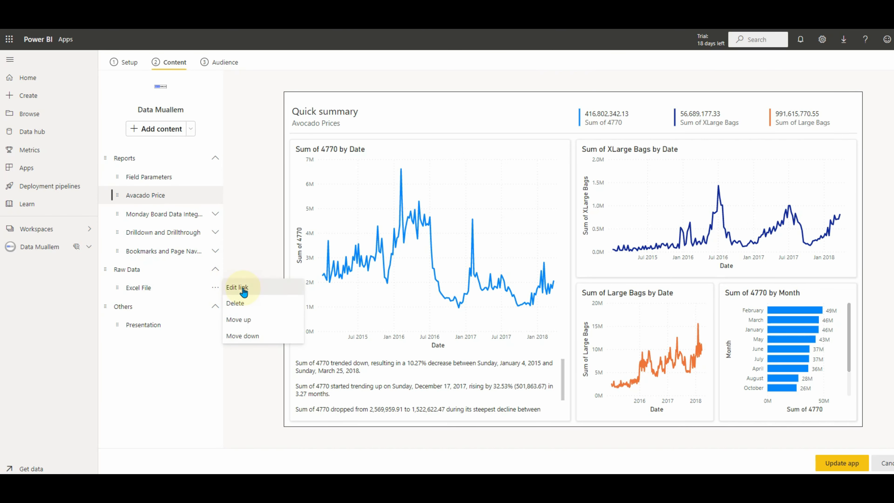
pyautogui.click(243, 288)
pyautogui.click(353, 275)
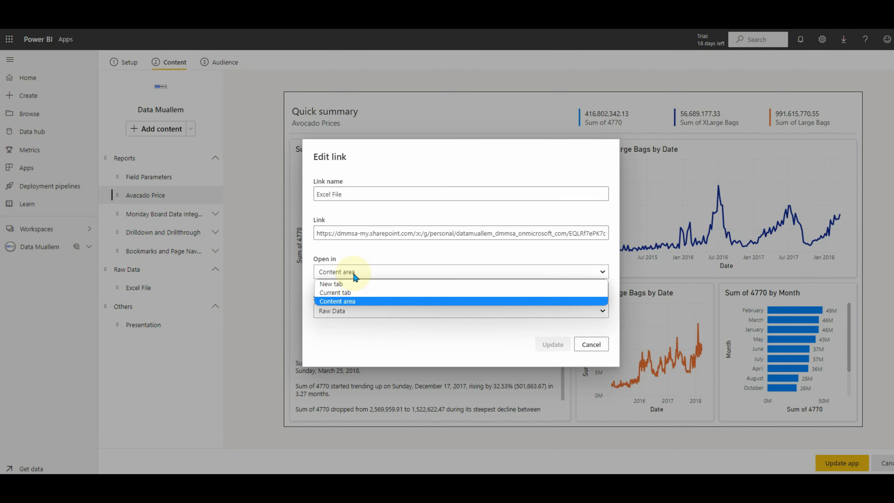
pyautogui.click(617, 236)
pyautogui.click(546, 275)
pyautogui.click(356, 284)
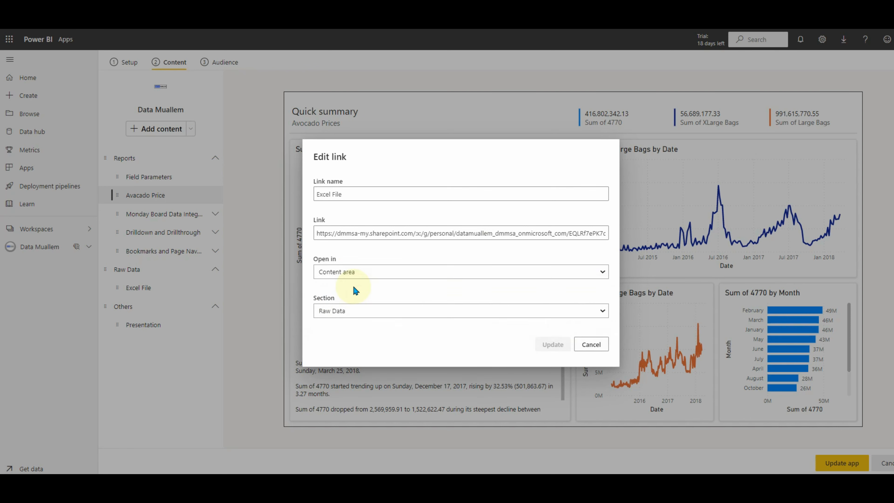
pyautogui.click(553, 346)
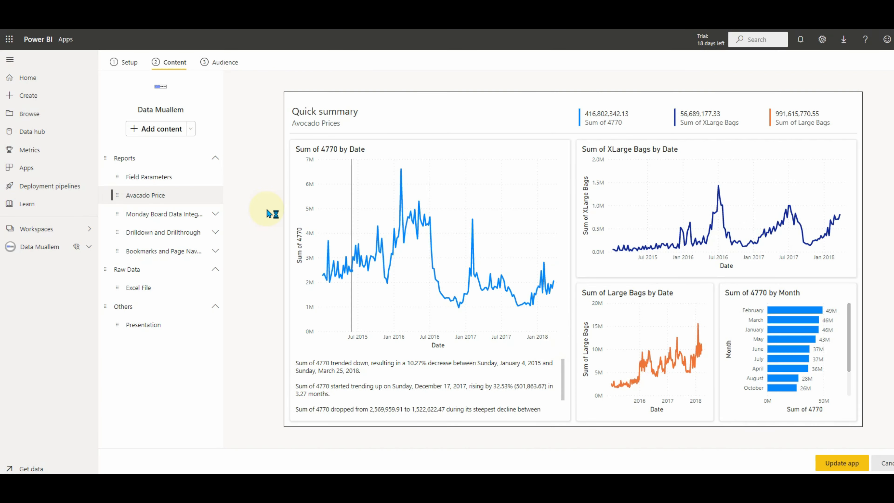
# - Publish the app update and test the Excel File link in the published app
pyautogui.click(842, 463)
pyautogui.click(532, 283)
pyautogui.click(532, 295)
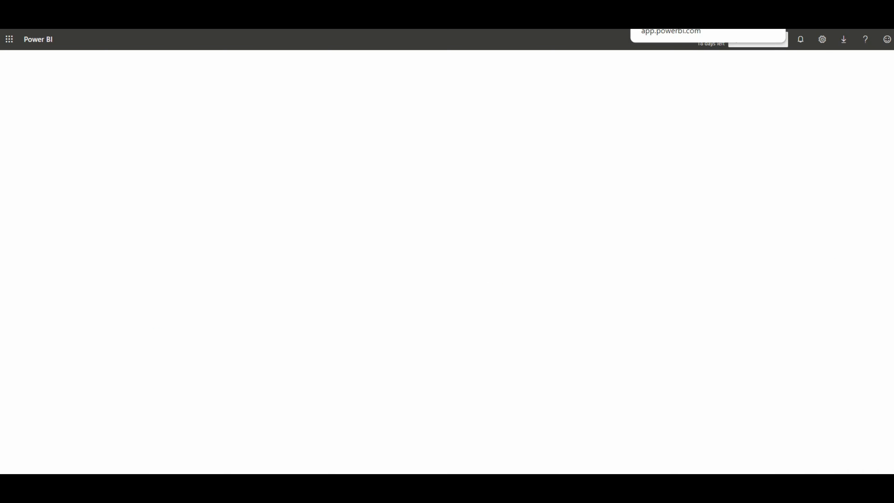
pyautogui.click(92, 248)
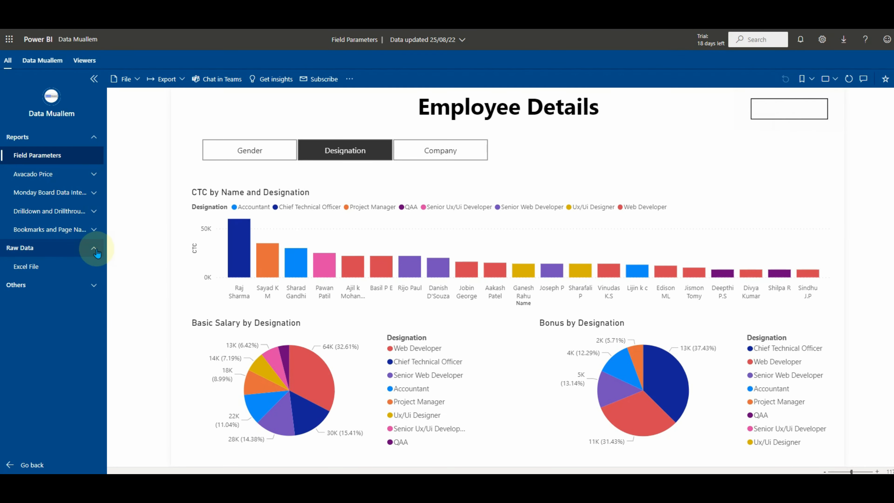
pyautogui.click(26, 266)
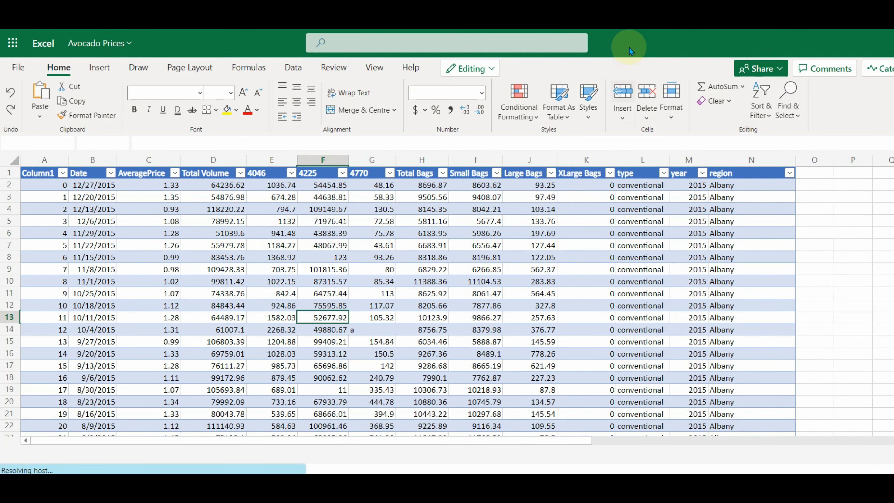
pyautogui.click(605, 15)
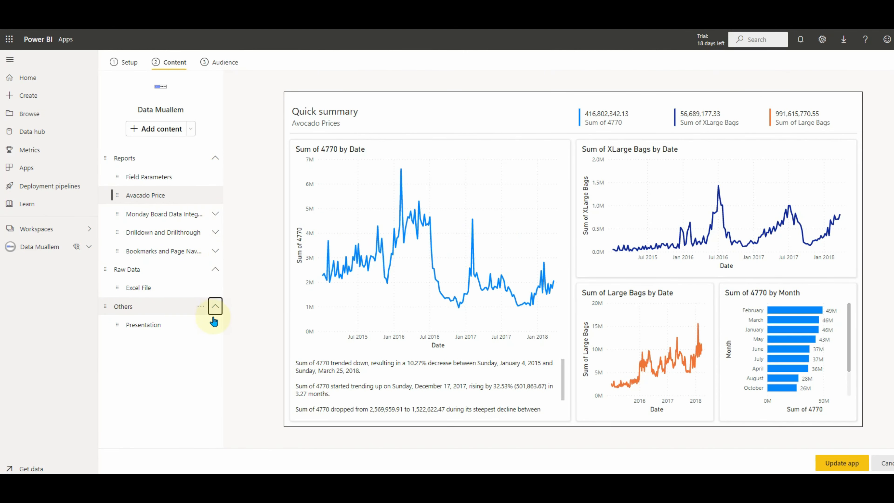
# - Set the Presentation link in the Others section to open in the current tab
pyautogui.click(214, 323)
pyautogui.click(236, 321)
pyautogui.click(338, 271)
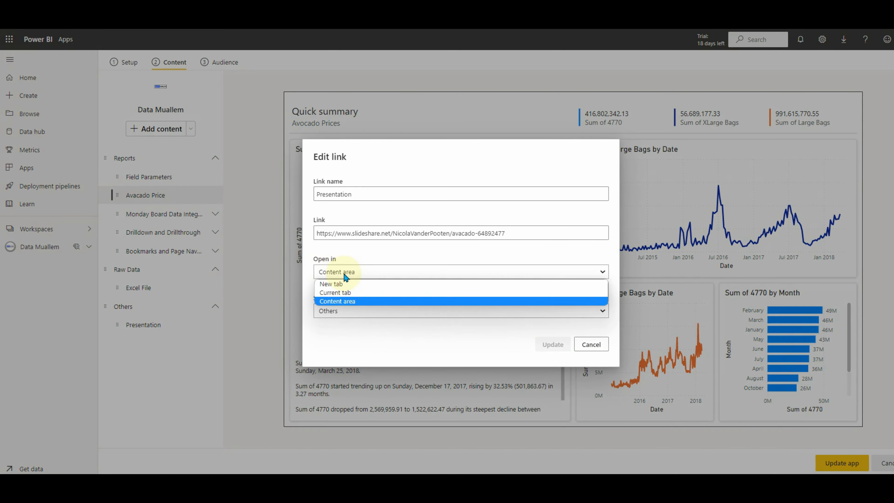
pyautogui.click(336, 292)
pyautogui.click(552, 344)
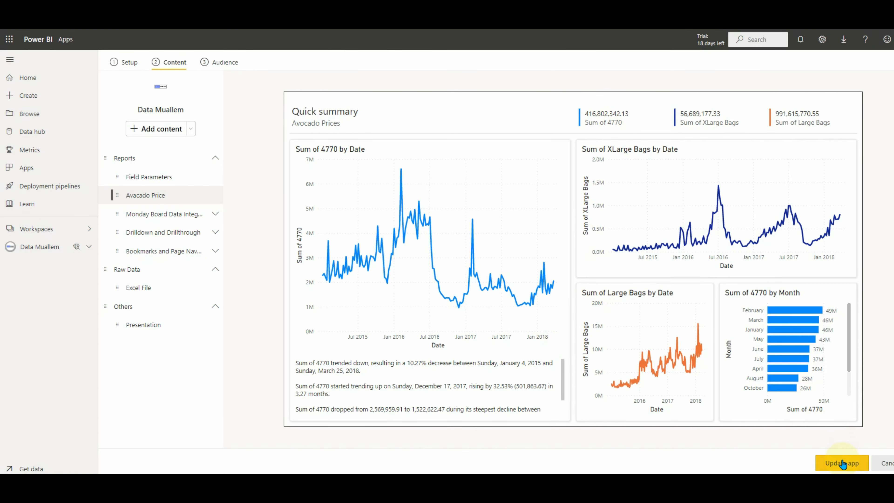
# - Republish the app, test the Presentation link in the published version and dismiss the publishing confirmation
pyautogui.click(843, 464)
pyautogui.click(527, 282)
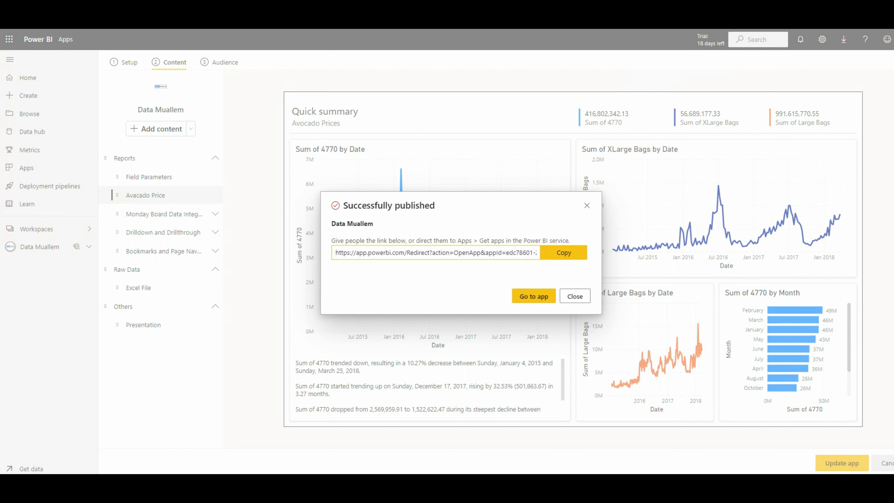
pyautogui.click(533, 296)
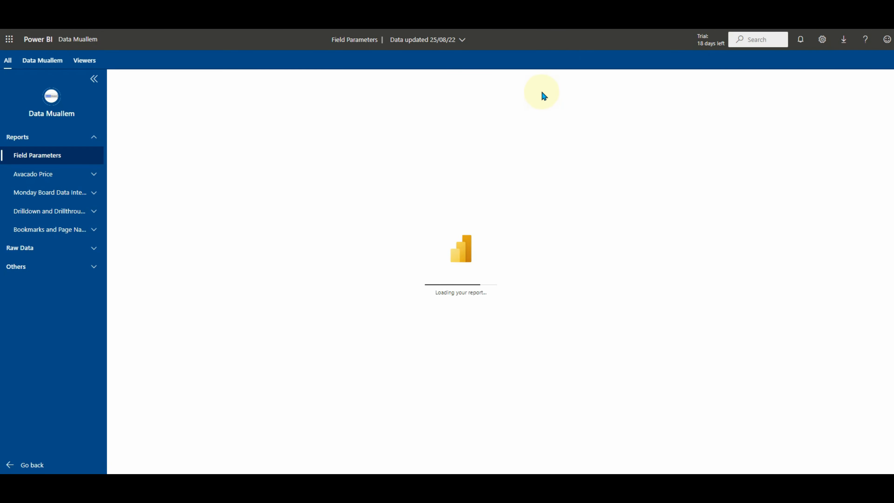
pyautogui.click(81, 266)
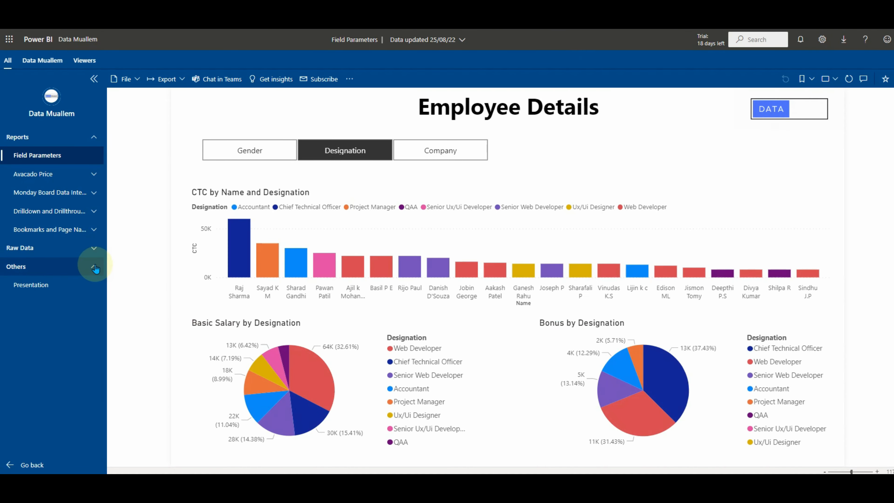
pyautogui.click(28, 287)
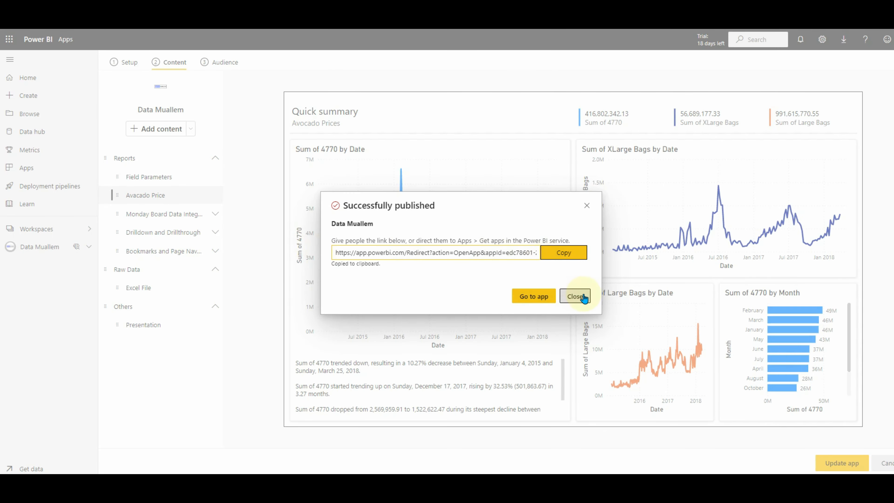
pyautogui.click(584, 297)
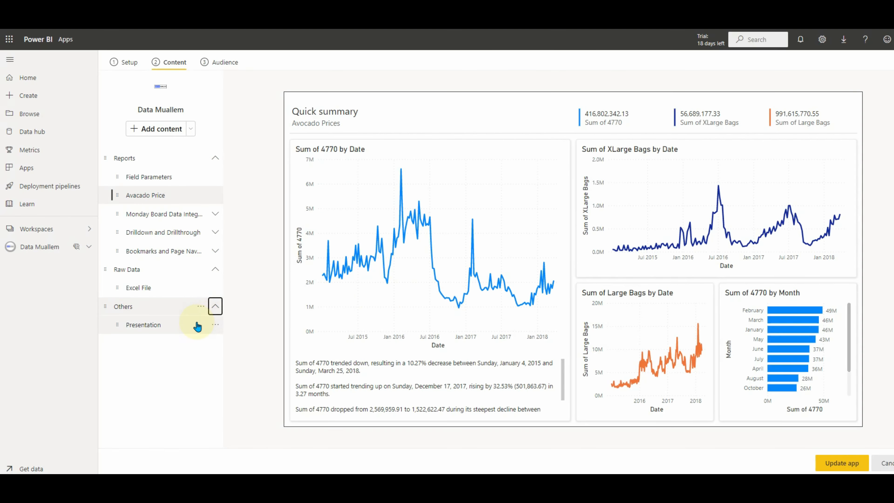
# - Set the Presentation link in the Others section to open in the content area
pyautogui.click(214, 325)
pyautogui.click(233, 321)
pyautogui.click(363, 272)
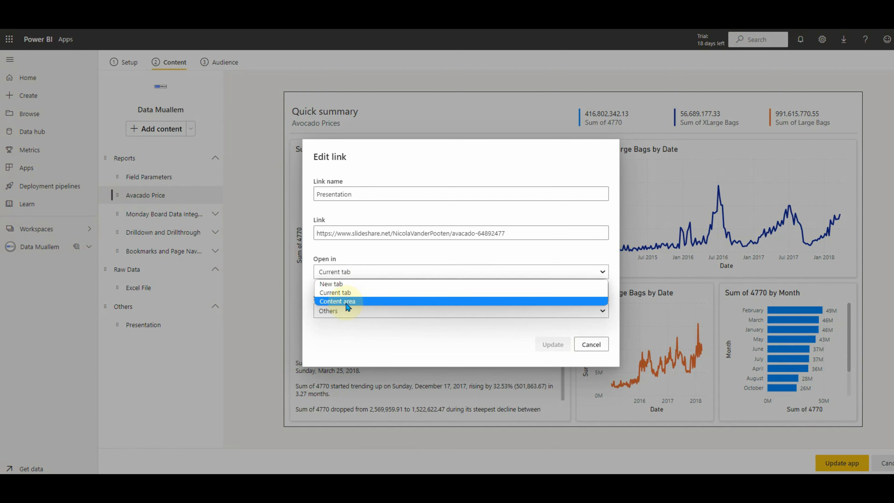
pyautogui.click(366, 301)
pyautogui.click(552, 345)
# - Publish the app update, open the Presentation link in the published app and expand the Raw Data section
pyautogui.click(842, 465)
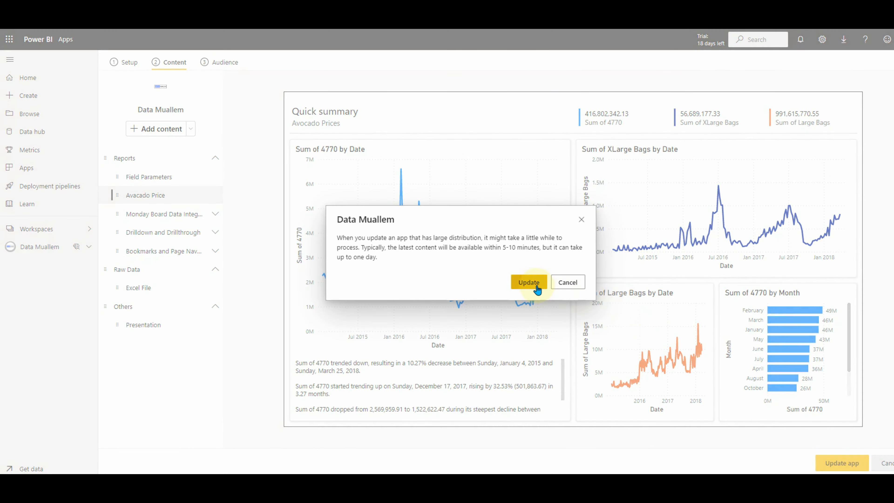
pyautogui.click(529, 286)
pyautogui.click(541, 293)
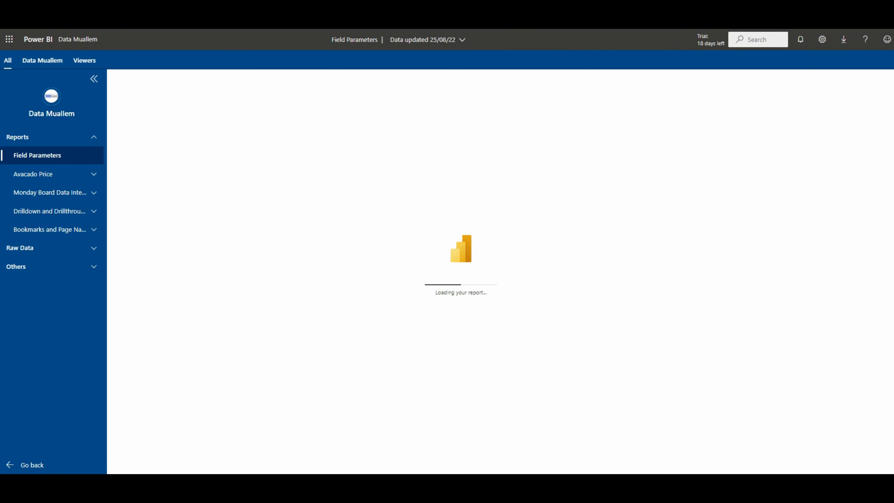
pyautogui.click(94, 266)
pyautogui.click(39, 285)
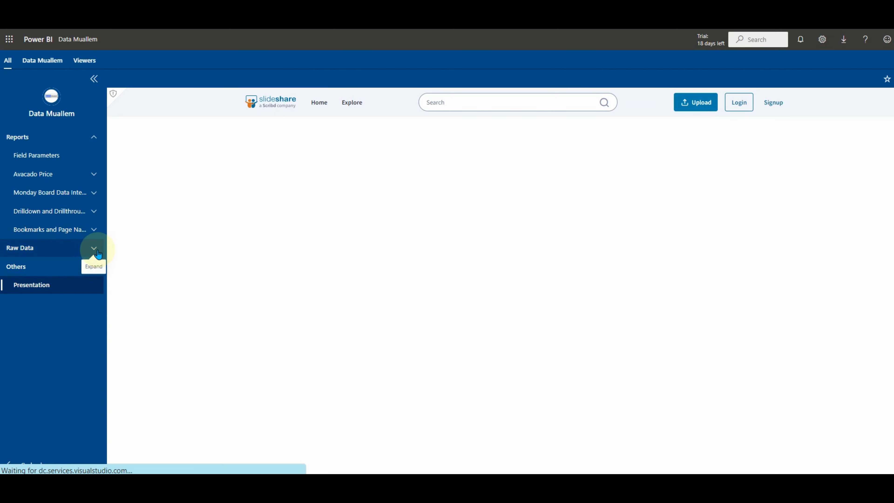
pyautogui.click(93, 248)
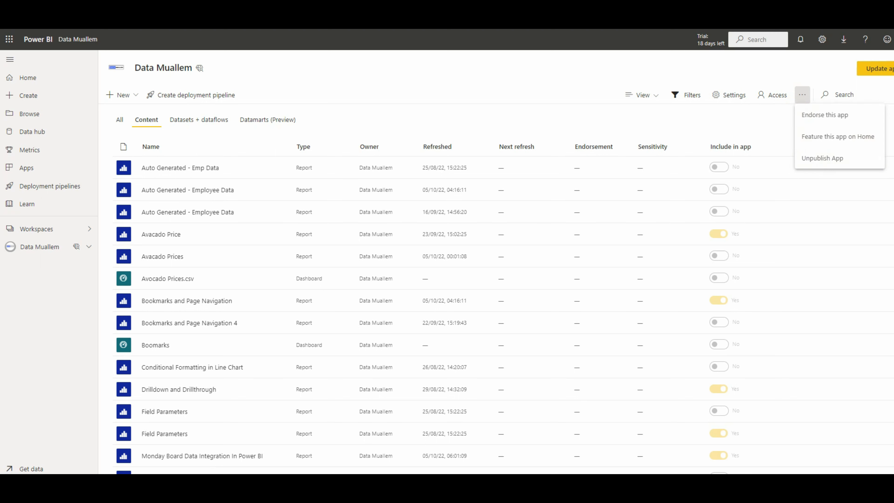
# - Endorse the Data Muallem app as Promoted, feature it on Home and apply the settings
pyautogui.click(816, 115)
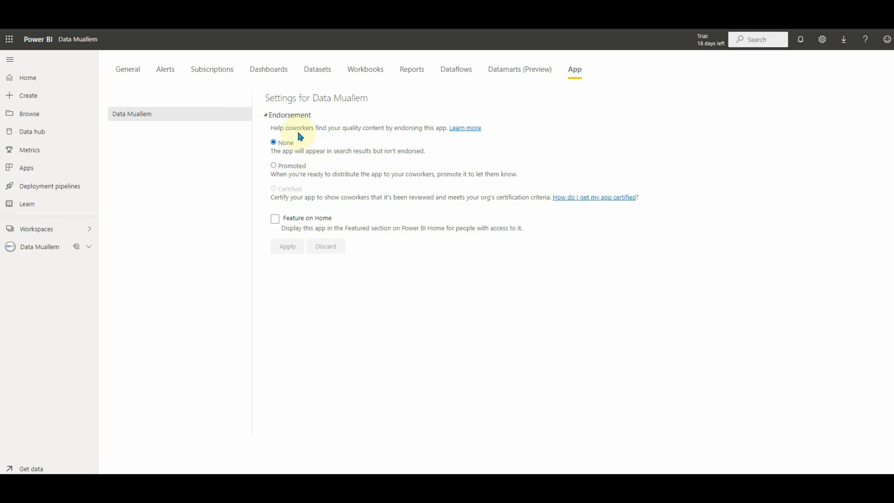
pyautogui.hotkey('ctrl', '+')
pyautogui.hotkey('ctrl', '+')
pyautogui.hotkey('ctrl', '+')
pyautogui.hotkey('ctrl', '+')
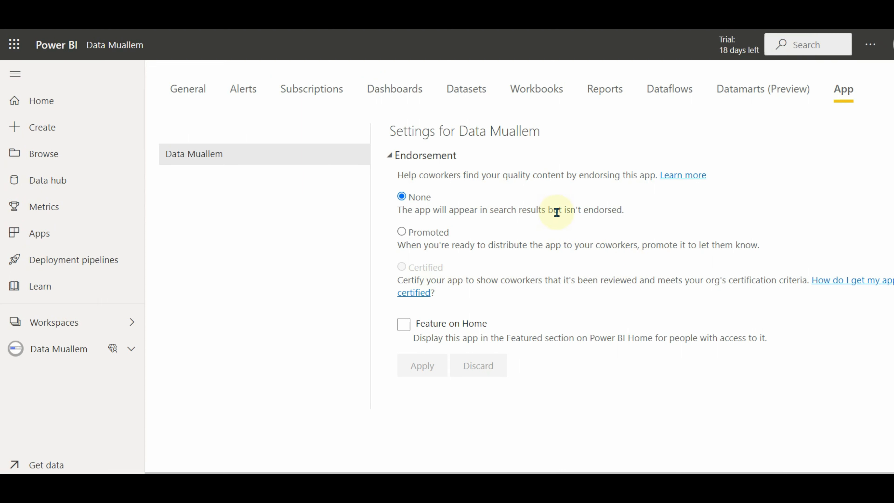
pyautogui.moveTo(399, 211); pyautogui.dragTo(618, 211)
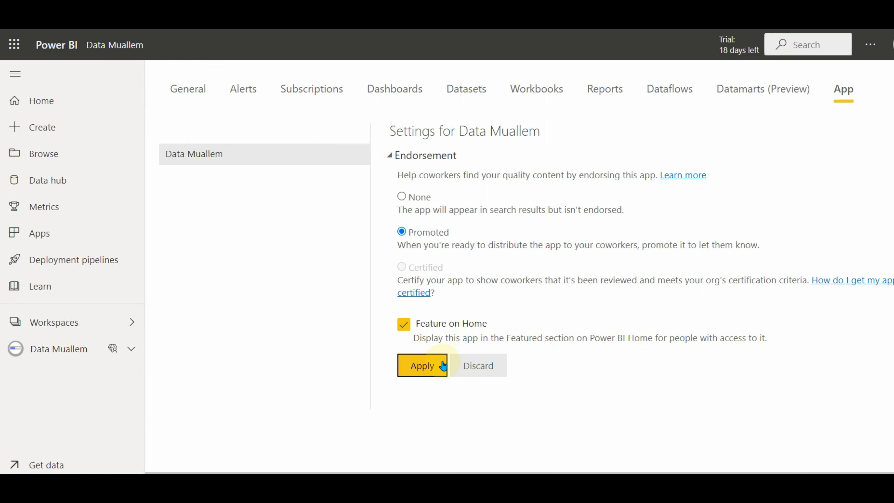
pyautogui.click(430, 367)
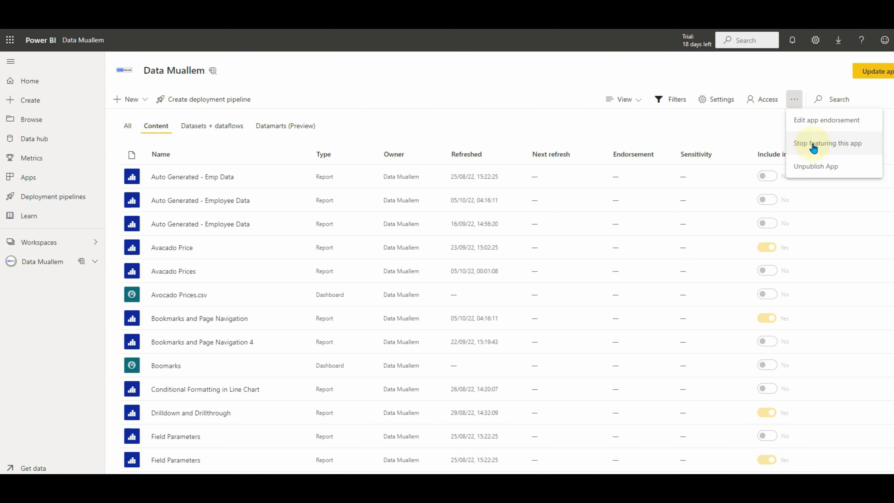
# - Stop featuring the Data Muallem app on Home and unpublish it
pyautogui.click(813, 147)
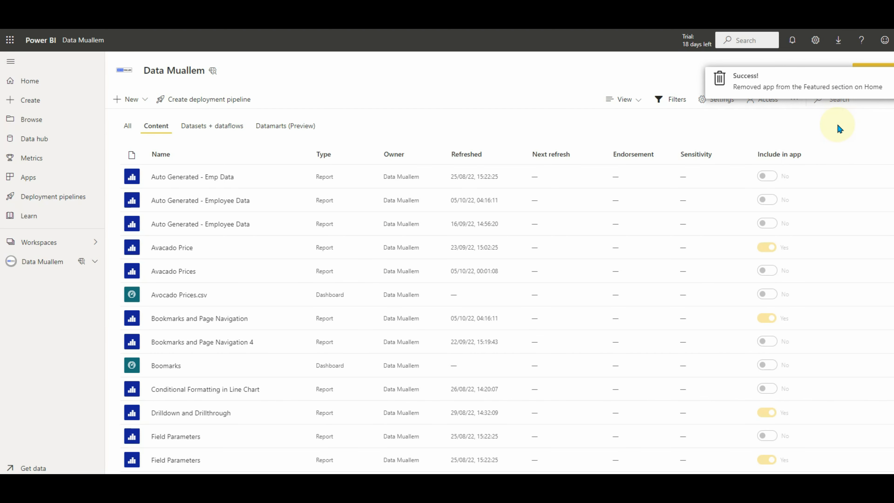
pyautogui.click(795, 99)
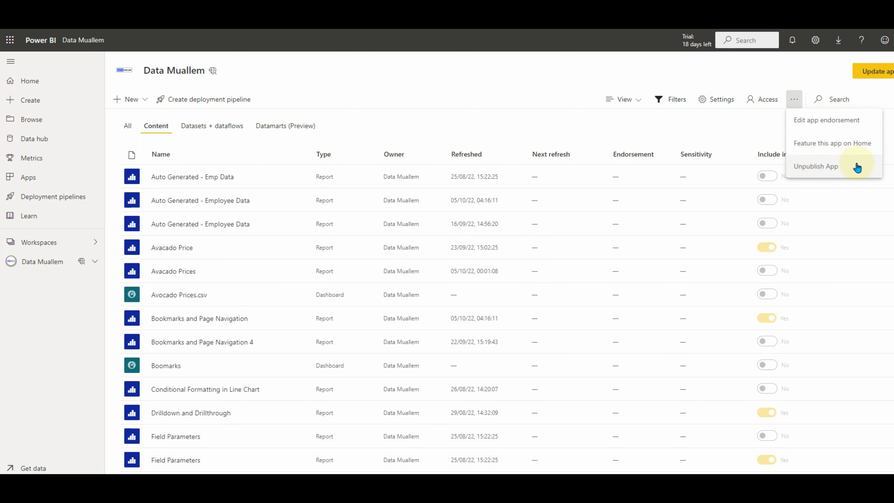
pyautogui.click(829, 169)
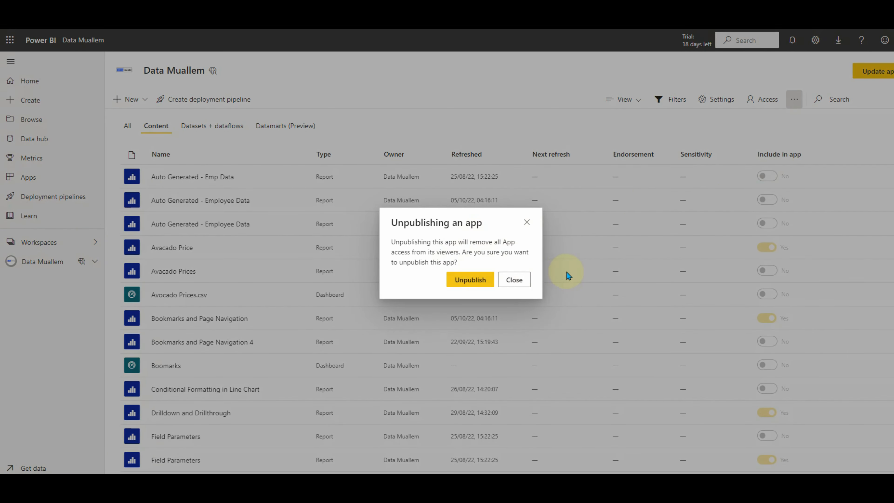
pyautogui.hotkey('ctrl', '+')
pyautogui.hotkey('ctrl', '+')
pyautogui.hotkey('ctrl', '+')
pyautogui.hotkey('ctrl', '+')
pyautogui.hotkey('ctrl', '+')
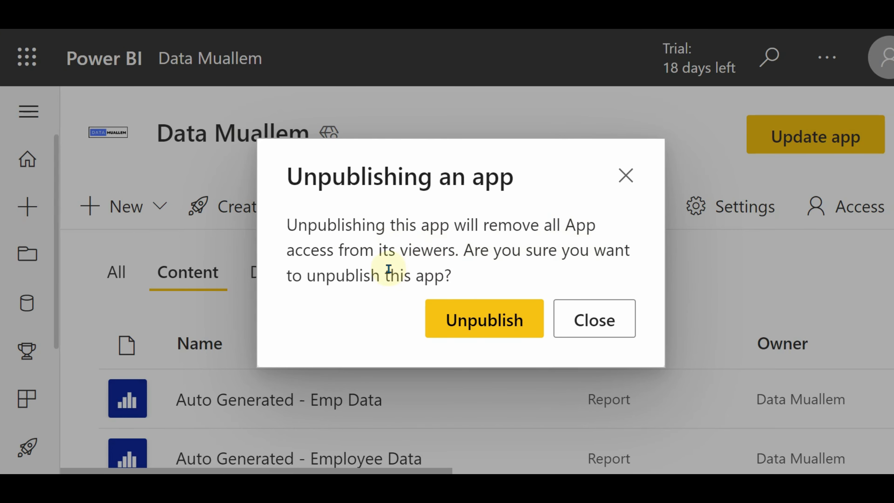
pyautogui.keyDown('ctrl'); pyautogui.scroll(-3, 500, 317); pyautogui.keyUp('ctrl')
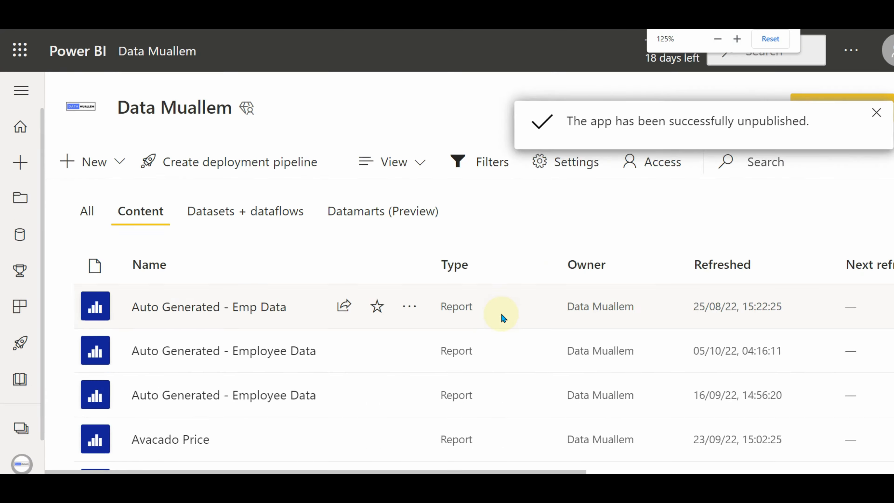
pyautogui.click(772, 46)
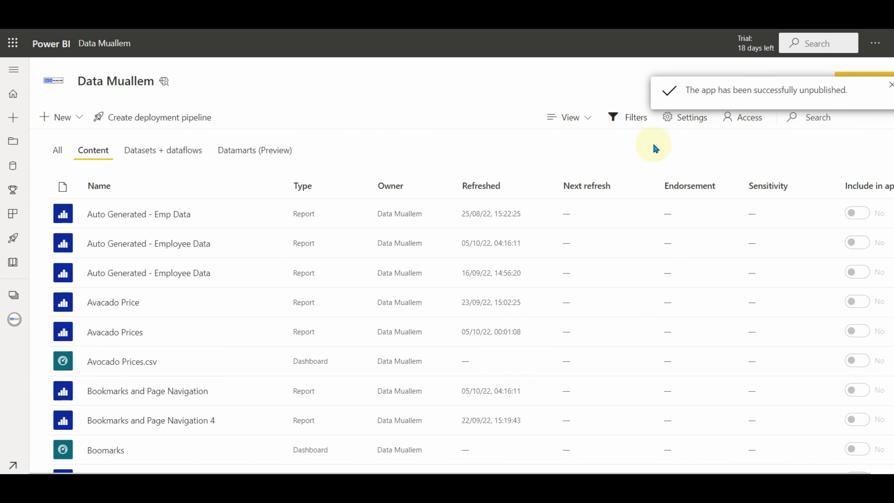
pyautogui.keyDown('ctrl'); pyautogui.scroll(-1, 637, 154); pyautogui.keyUp('ctrl')
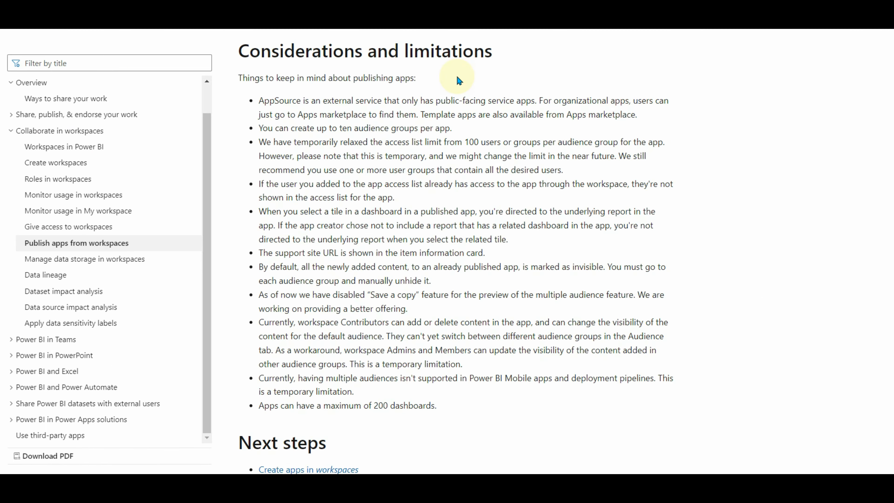
# - Read the considerations and limitations in the Power BI documentation on publishing apps from workspaces
pyautogui.moveTo(240, 51); pyautogui.dragTo(511, 62)
pyautogui.click(510, 62)
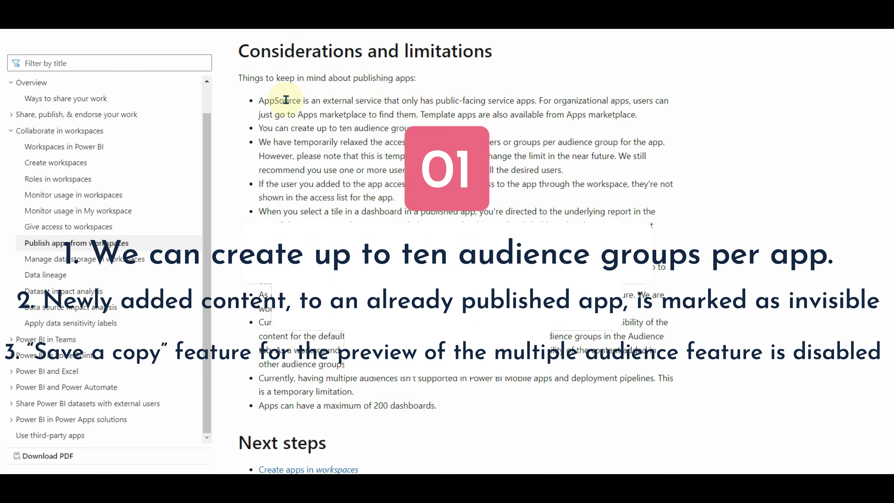
pyautogui.moveTo(265, 101); pyautogui.dragTo(392, 100)
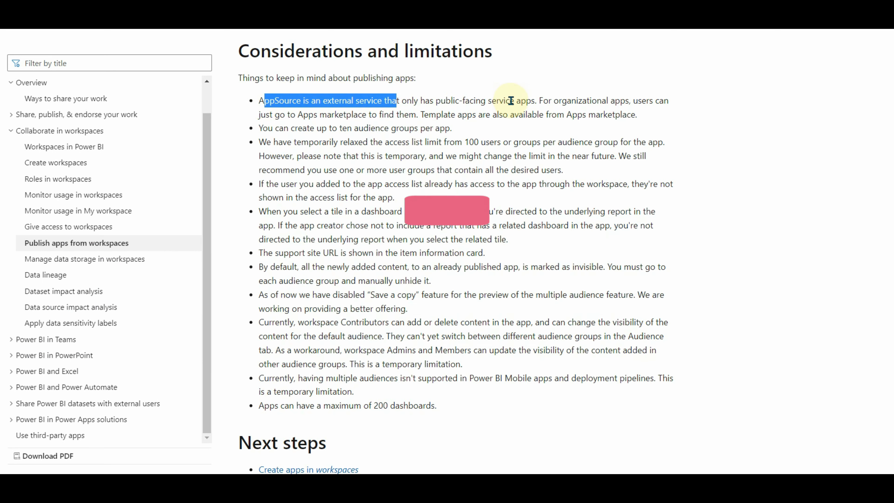
pyautogui.click(524, 83)
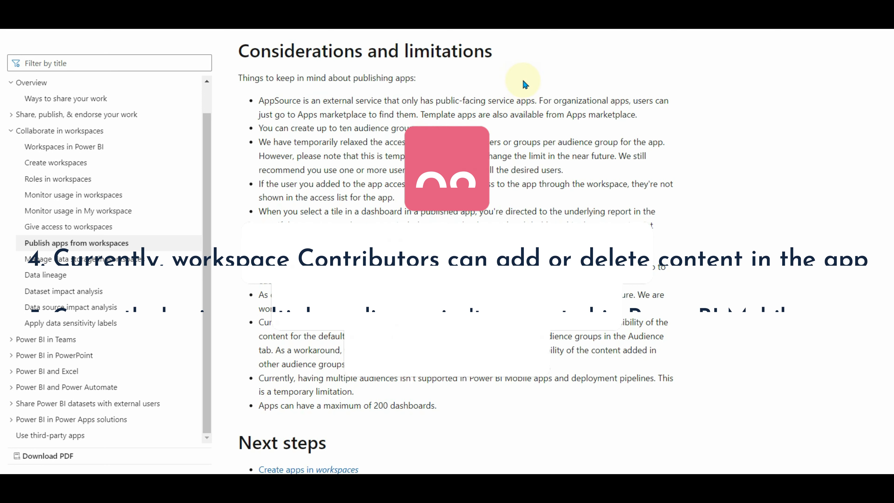